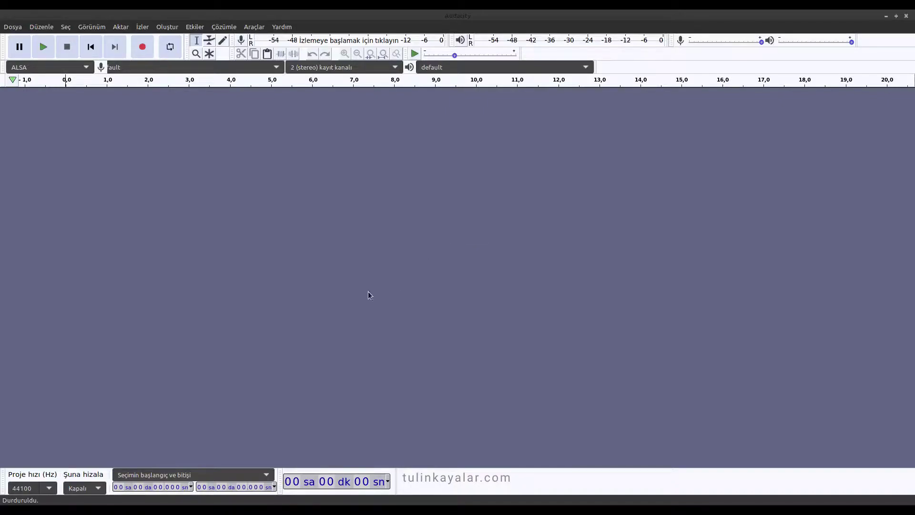
Step: Bring up the bag folder and import "inkscape deseni şekle uygulamak.mp4" from it as an audio track in the empty project
click(58, 509)
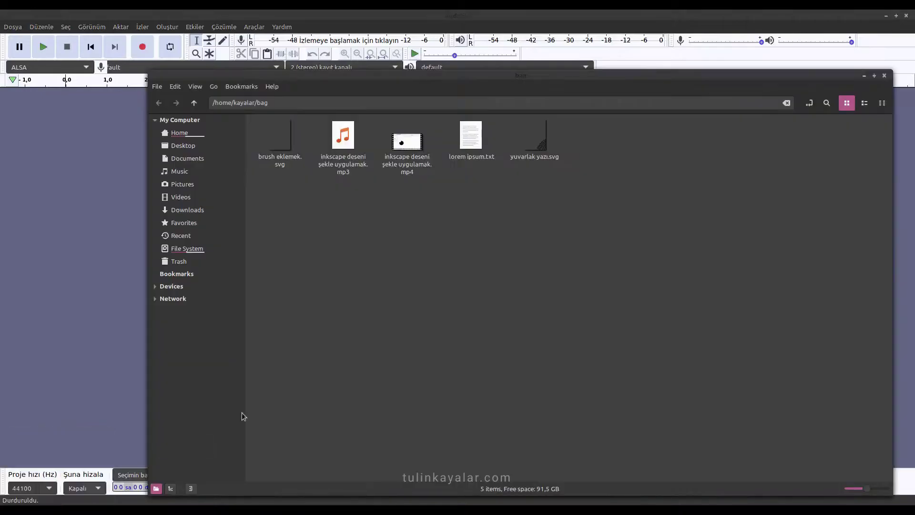
click(345, 142)
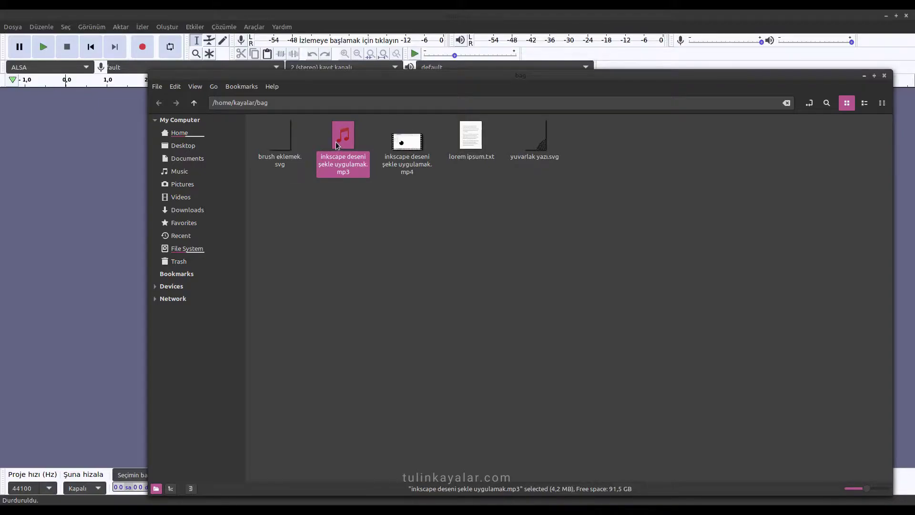
click(356, 196)
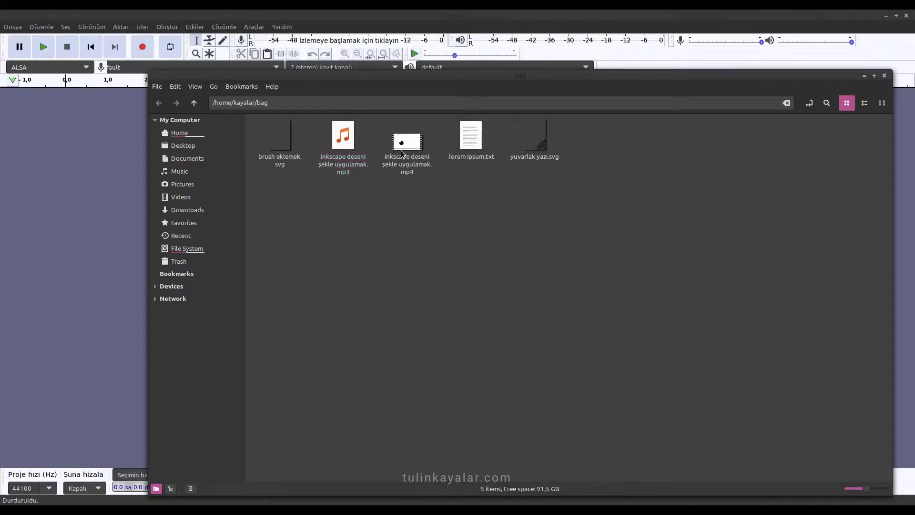
click(401, 144)
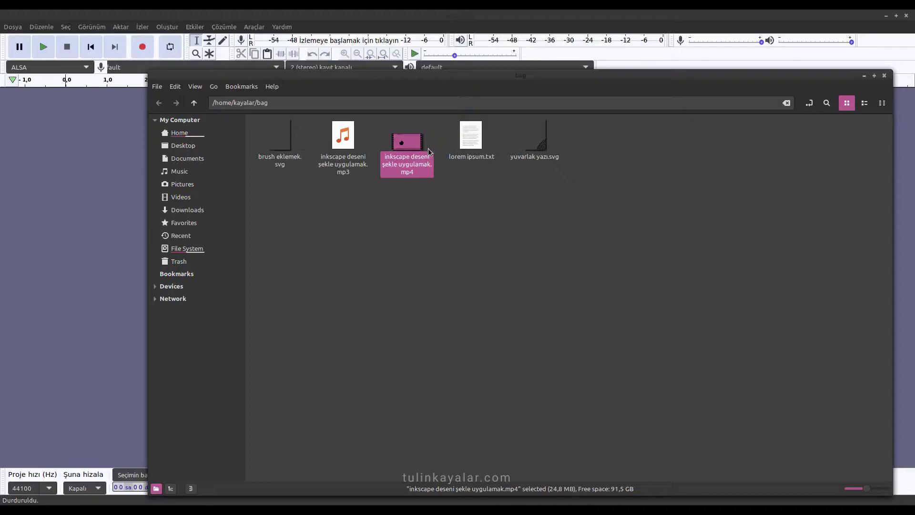
drag(412, 143, 80, 213)
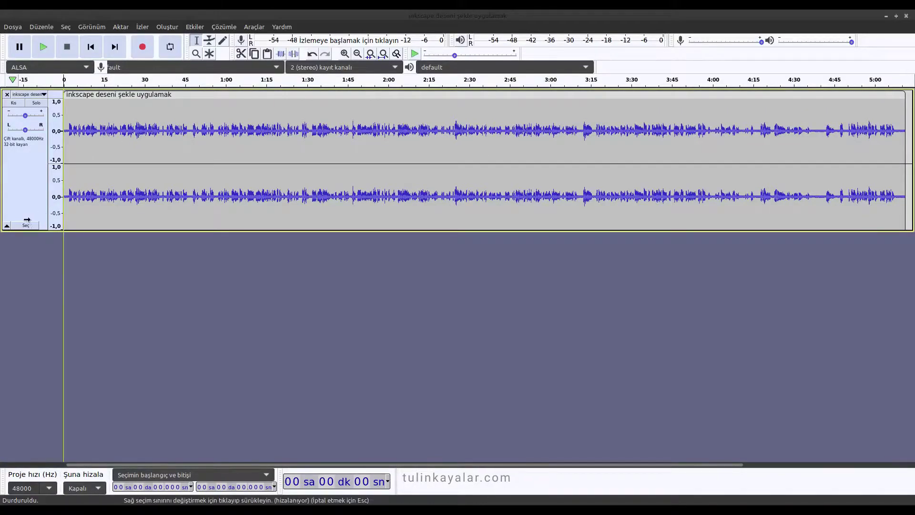
Step: Select the whole audio track and normalize its peak amplitude to -1.0 dB
click(26, 225)
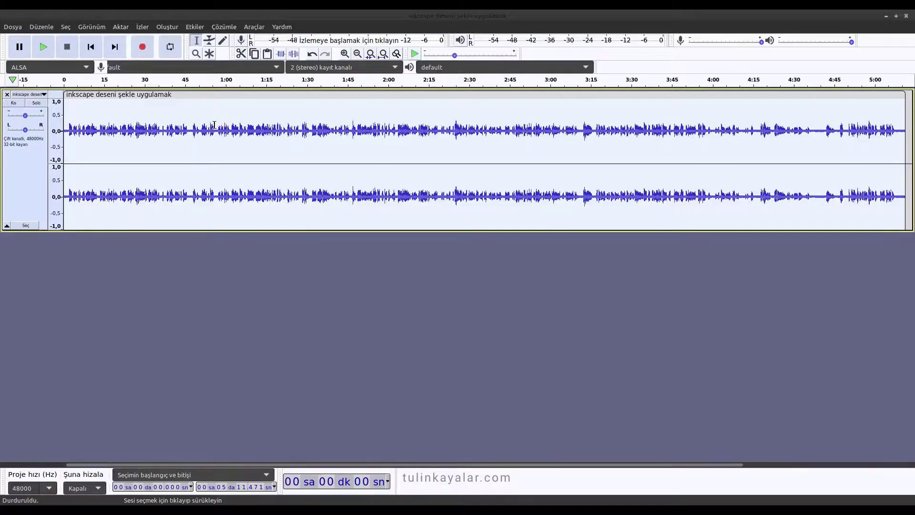
click(194, 27)
click(218, 208)
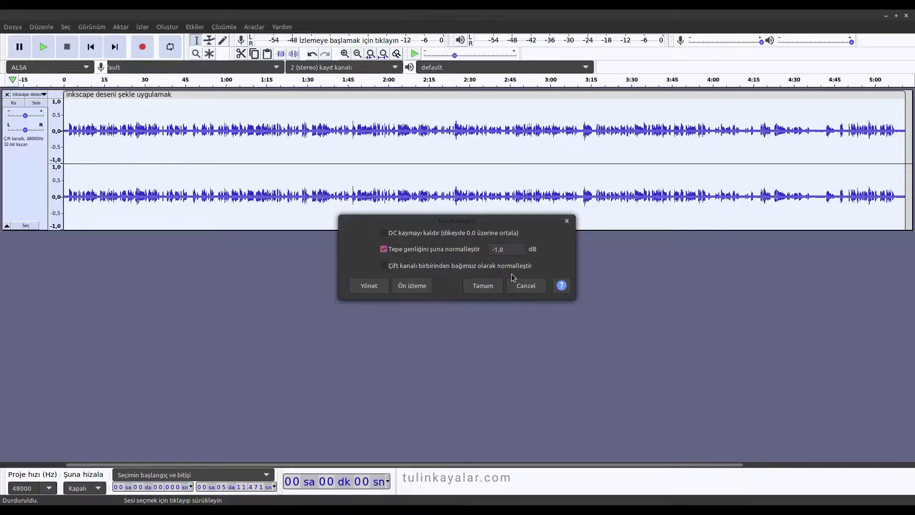
click(484, 285)
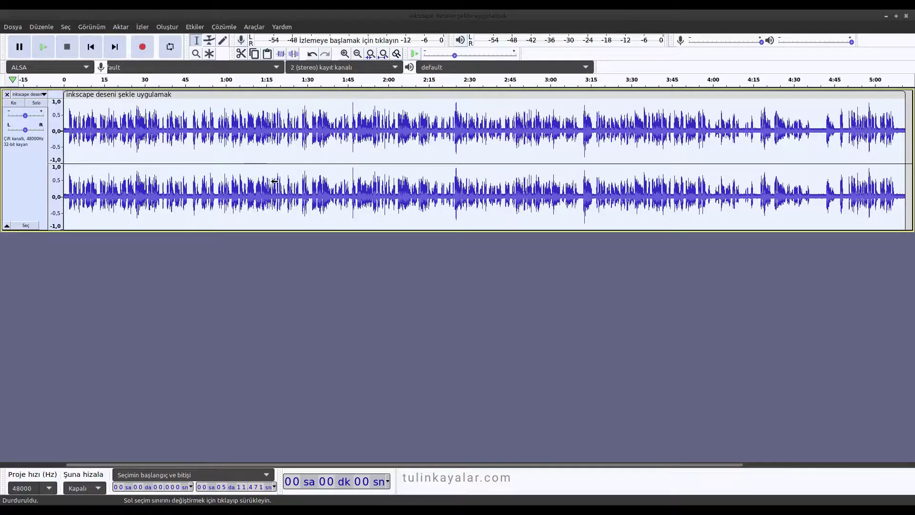
Step: Select the speech-free stretch from about 1.15 to 1.96 s and capture it as the noise reduction profile
ctrl+scroll(275, 181, up, 4)
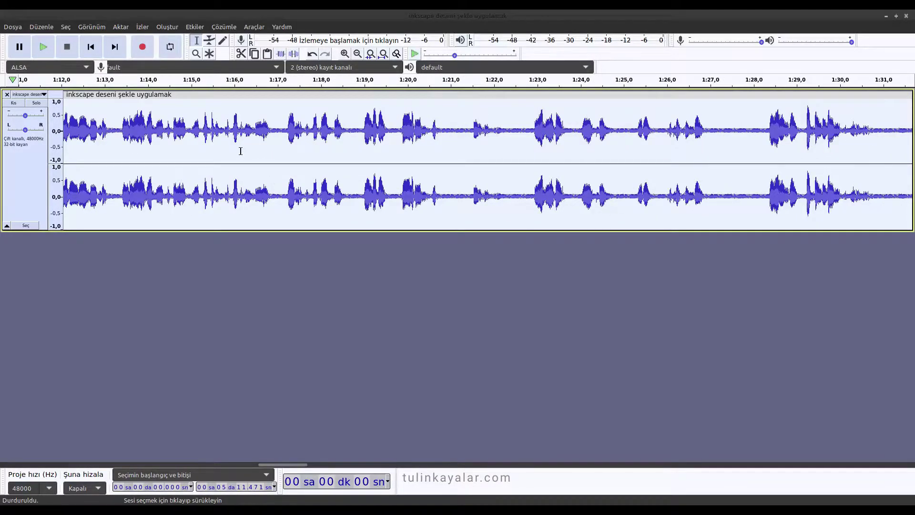
key(Home)
drag(76, 129, 110, 141)
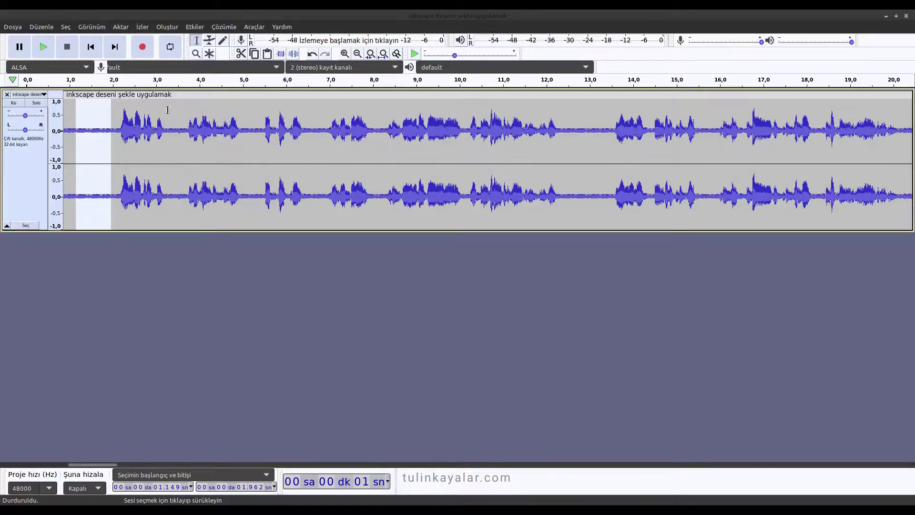
click(197, 30)
click(229, 162)
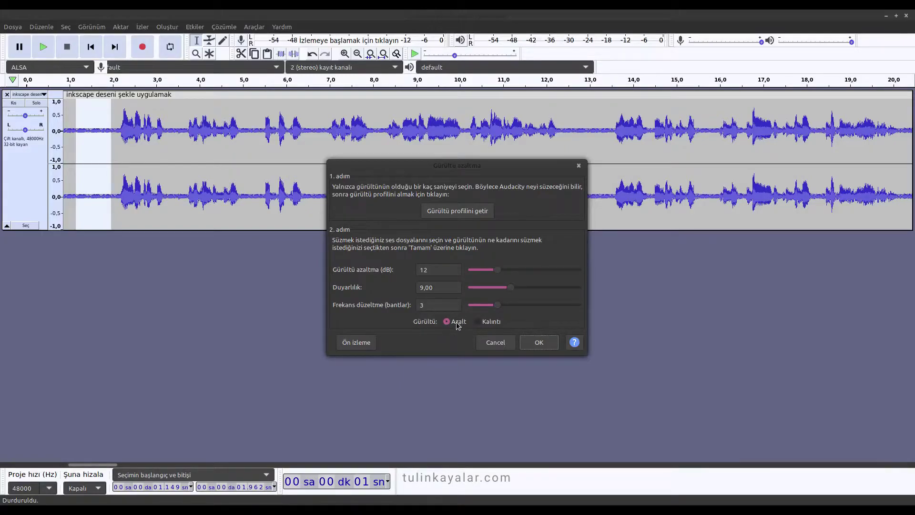
click(457, 211)
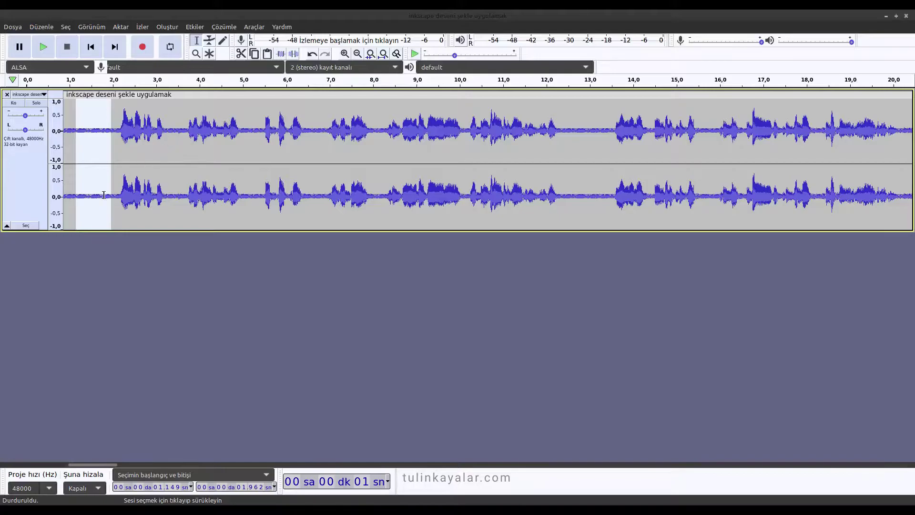
Step: Apply Noise Reduction to the entire track with 12 dB reduction, sensitivity 9.00 and 3 frequency smoothing bands
click(26, 226)
click(194, 27)
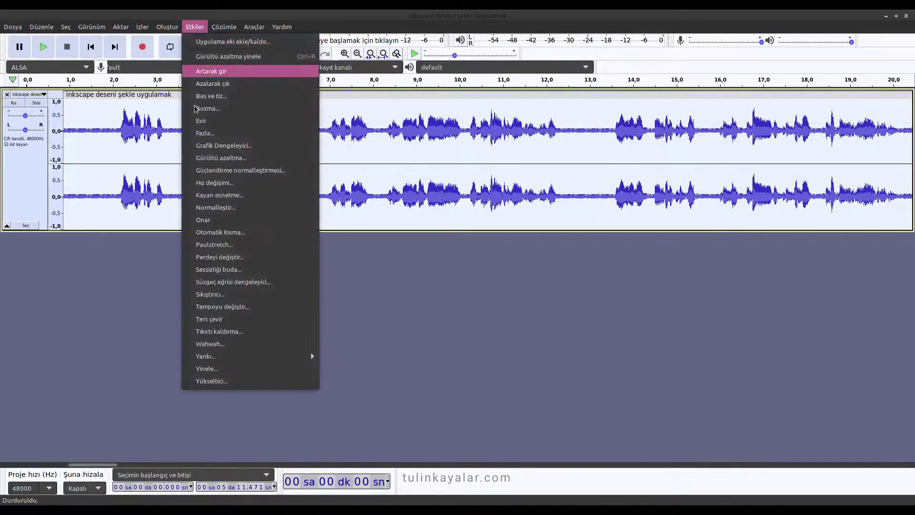
click(227, 159)
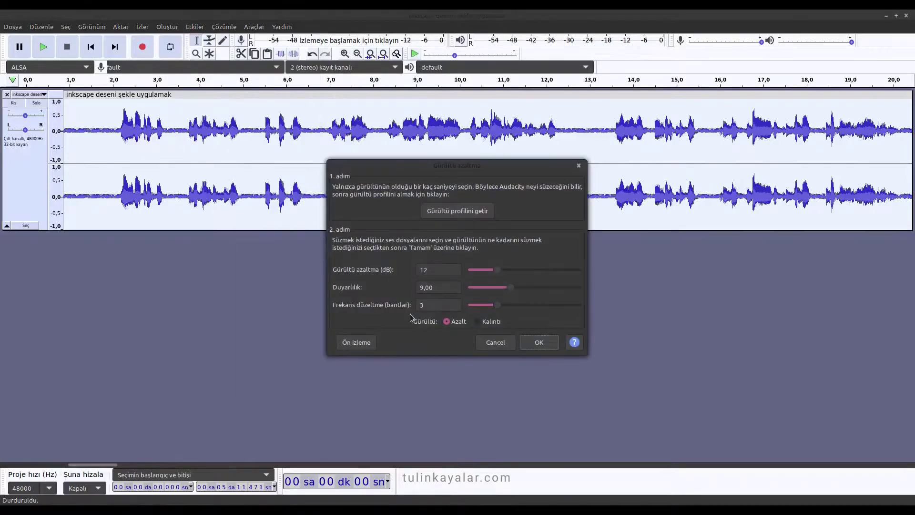
click(538, 341)
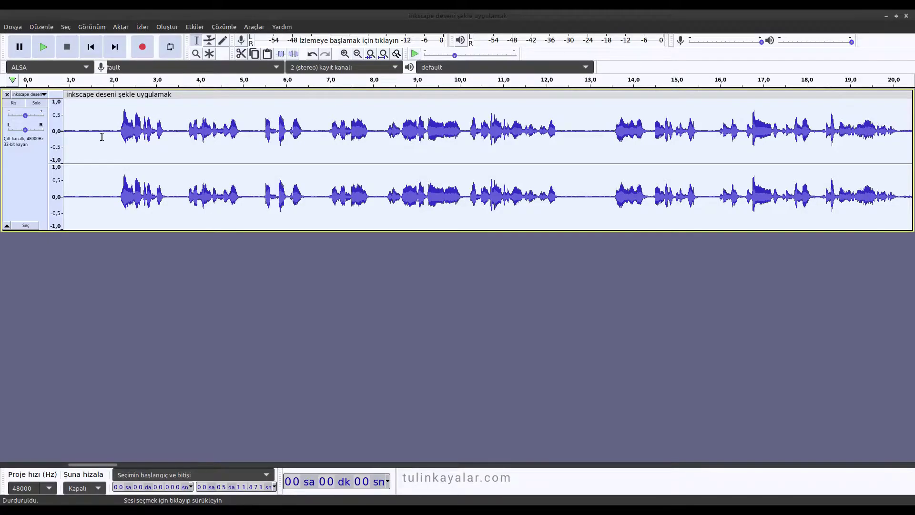
Step: Capture a new noise profile from the remaining background noise between about 1.0 and 1.7 s
click(73, 129)
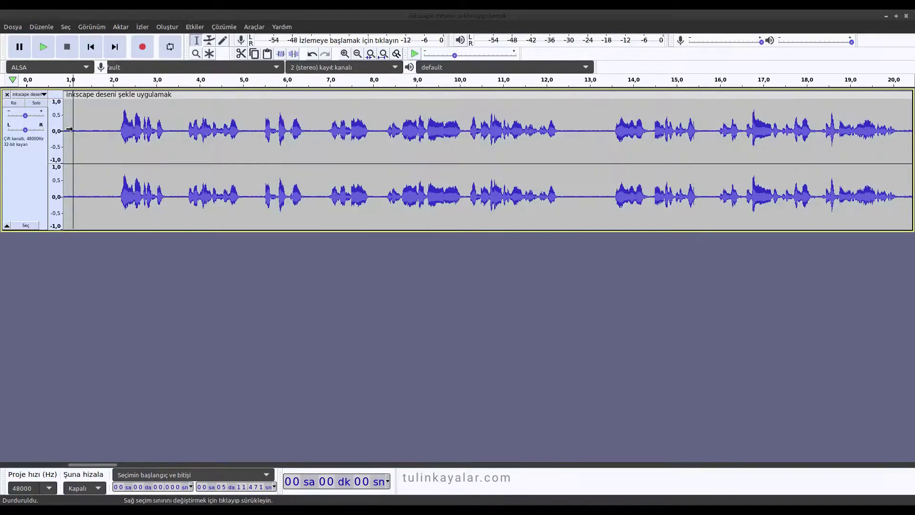
drag(98, 134, 70, 132)
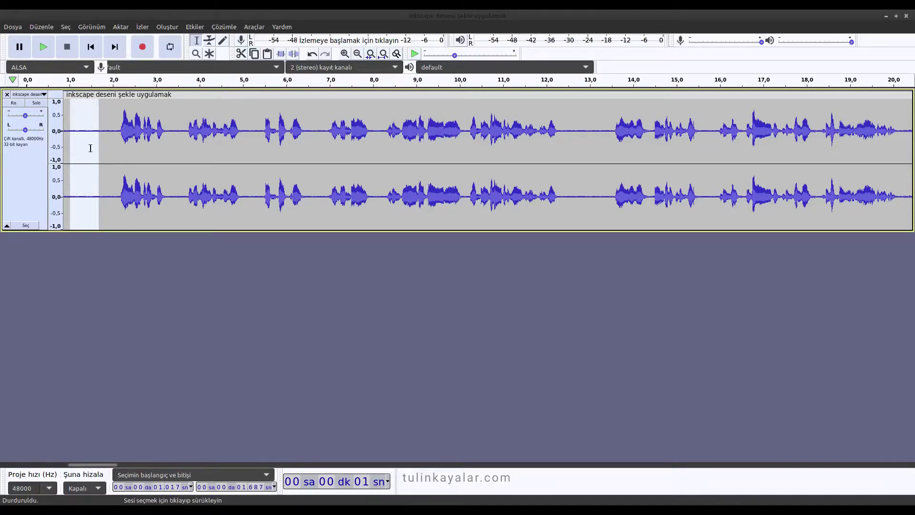
click(195, 26)
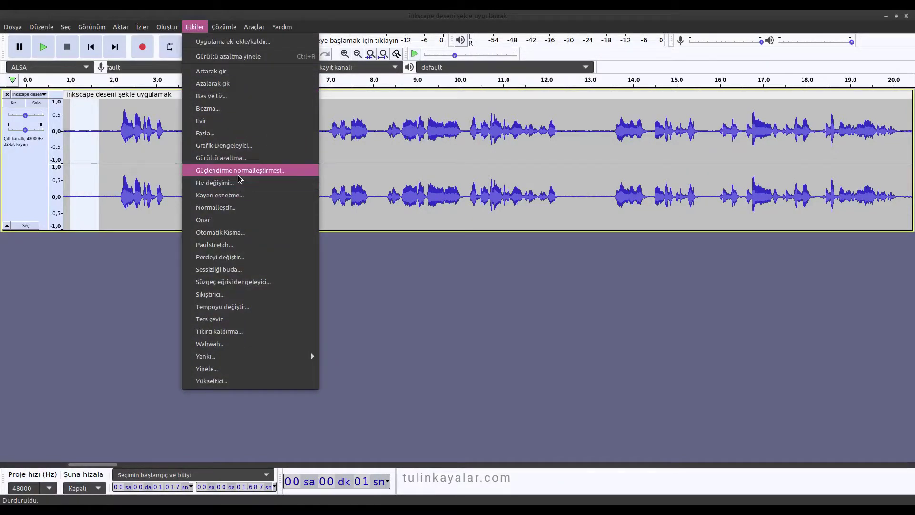
click(225, 159)
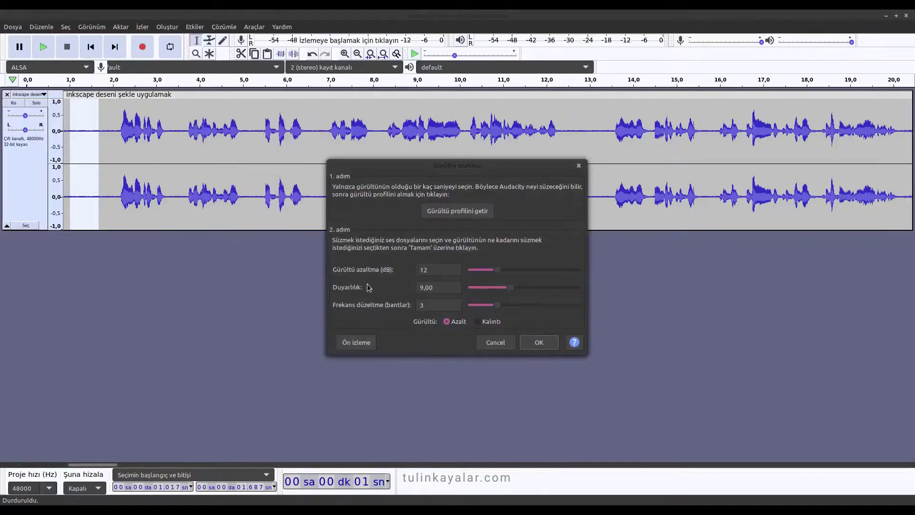
click(453, 212)
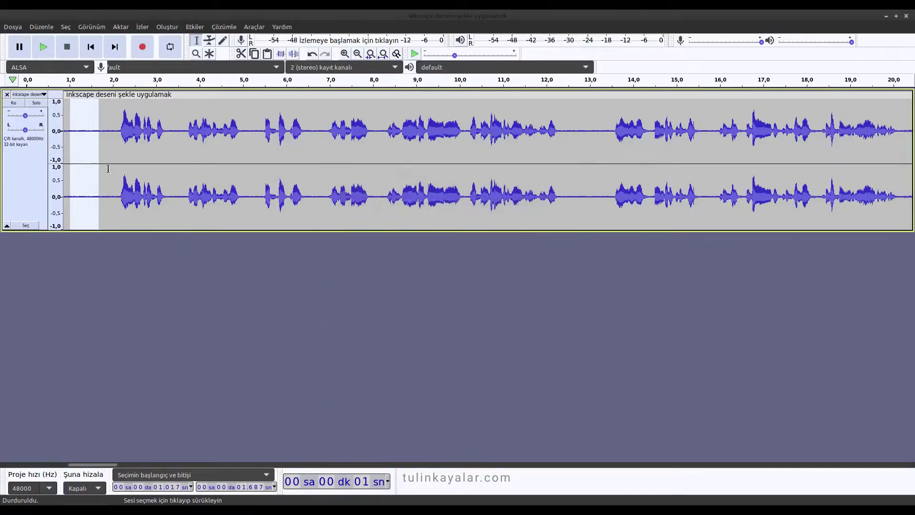
Step: Run a second Noise Reduction pass over the whole track with 12 dB, sensitivity 9.00 and 3 bands, then clear the selection
click(25, 225)
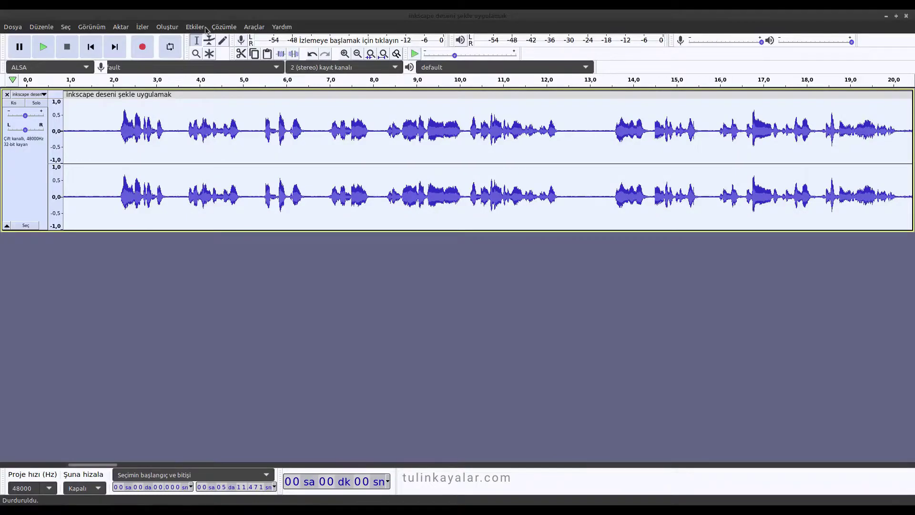
click(207, 28)
click(225, 159)
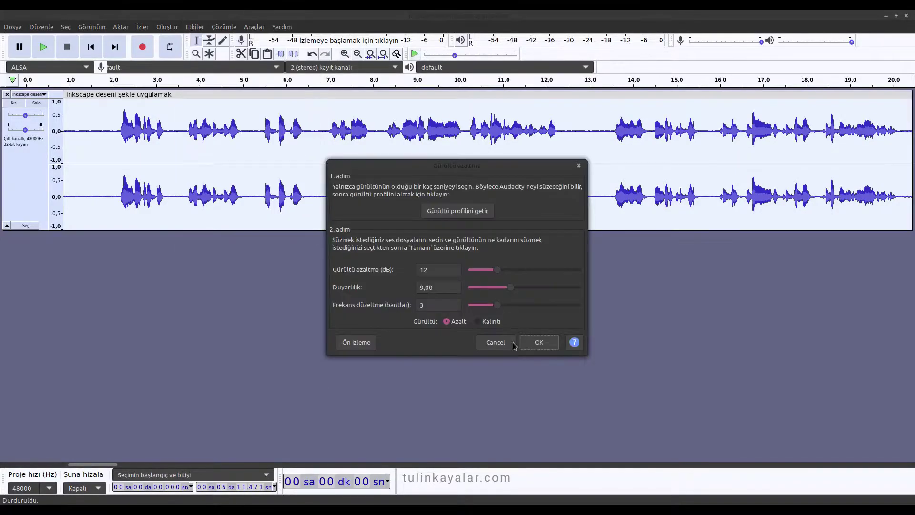
click(543, 341)
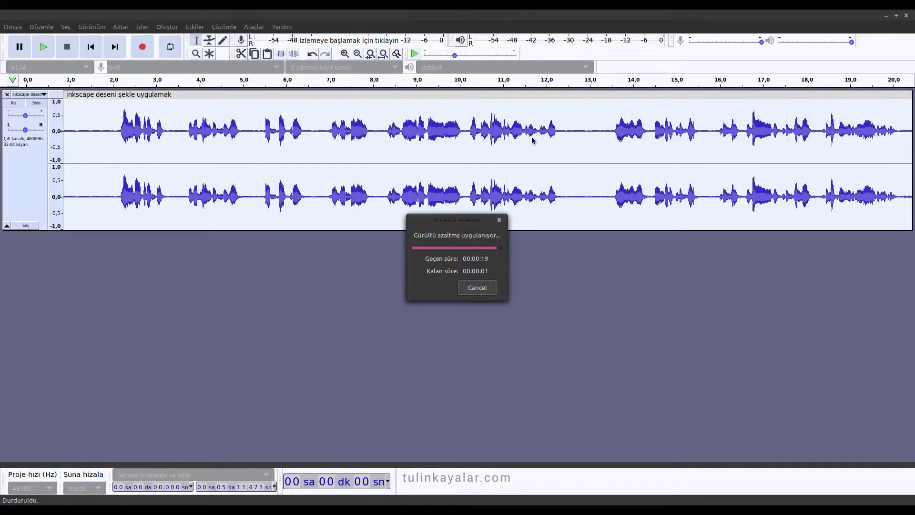
click(309, 143)
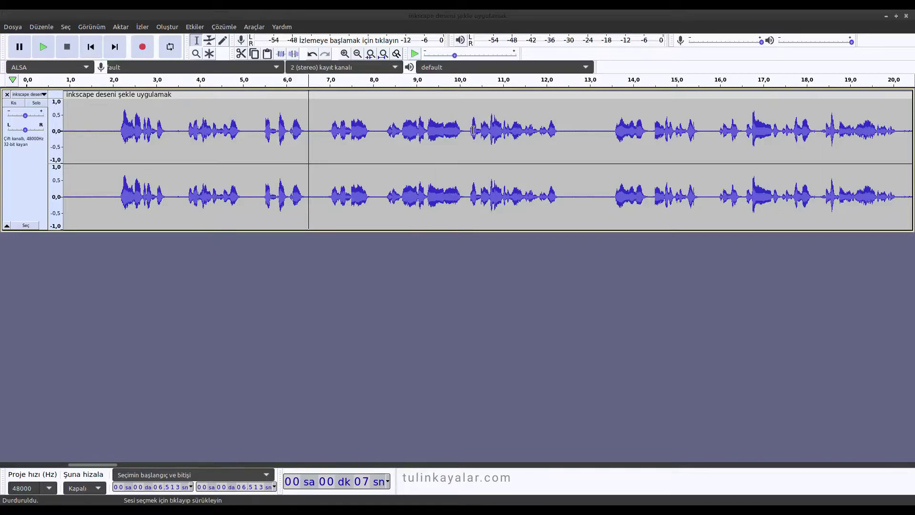
Step: Select the speech from about 10.1 to 12.2 s, capture it as a noise profile, and clear the selection without applying the reduction
drag(465, 128, 555, 129)
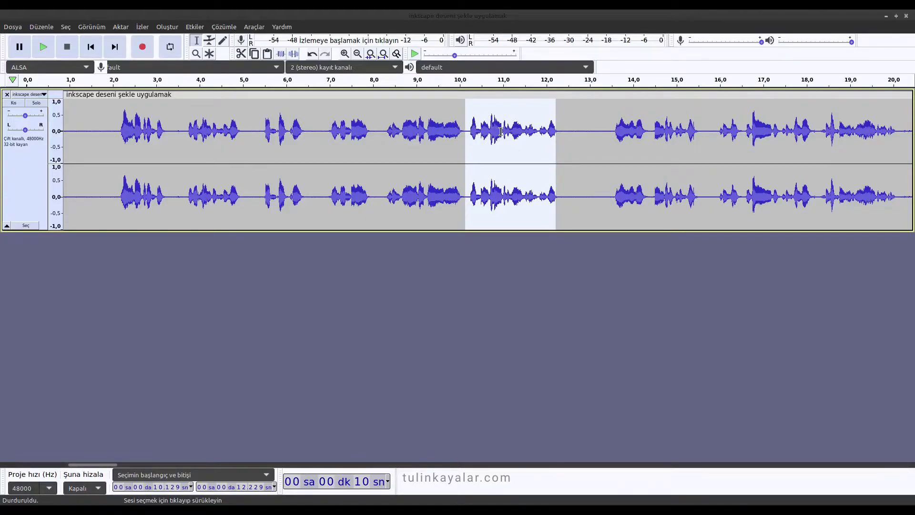
click(195, 26)
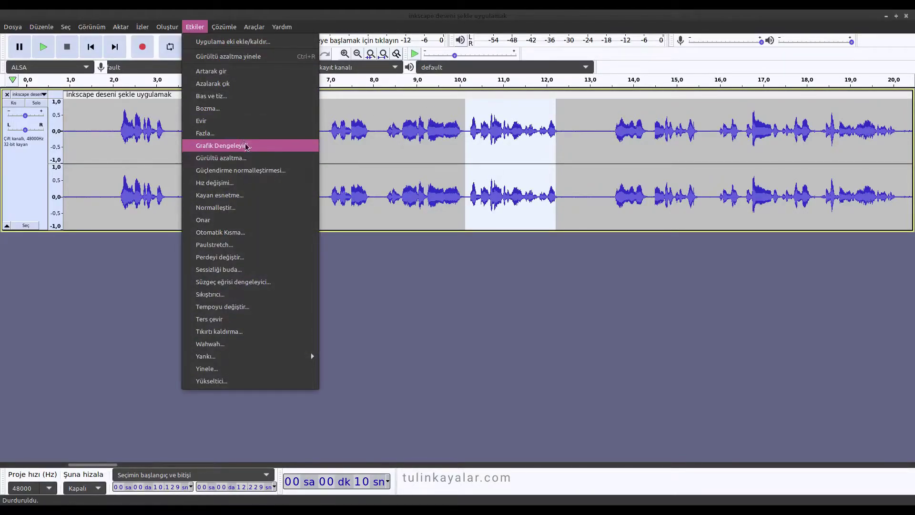
click(246, 157)
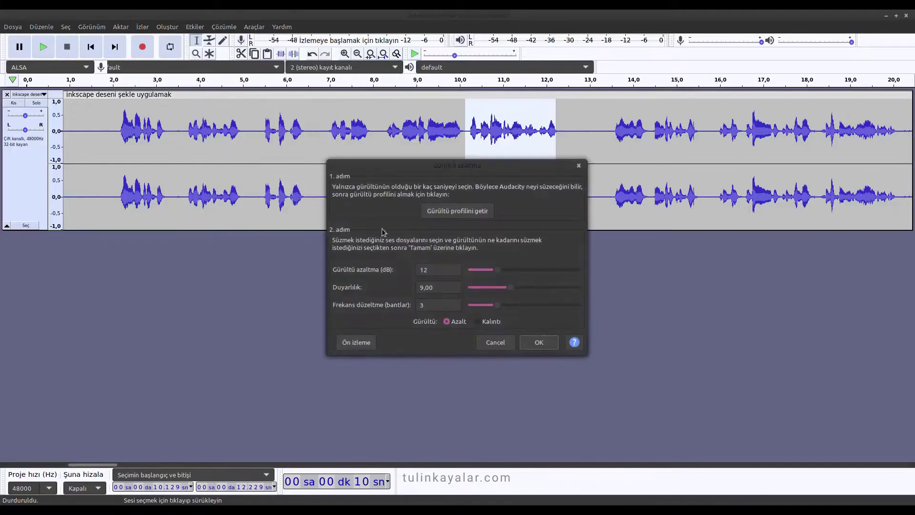
click(434, 211)
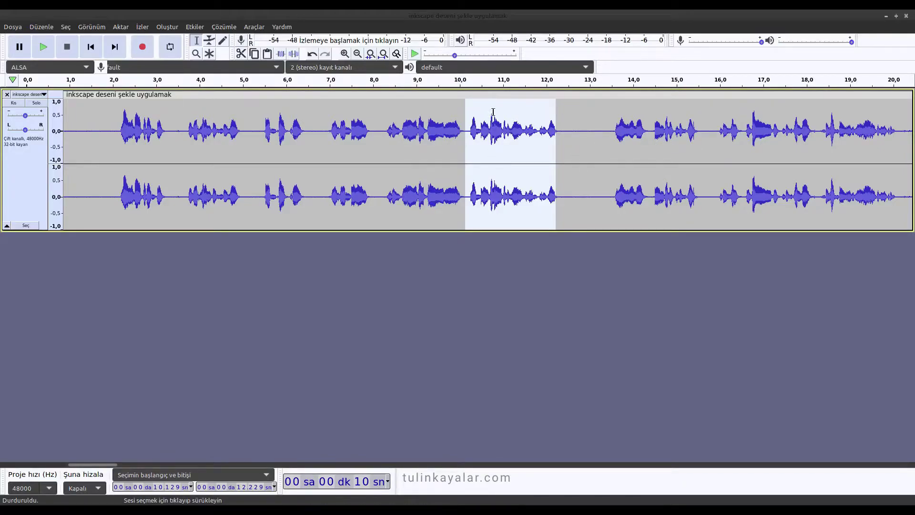
click(438, 196)
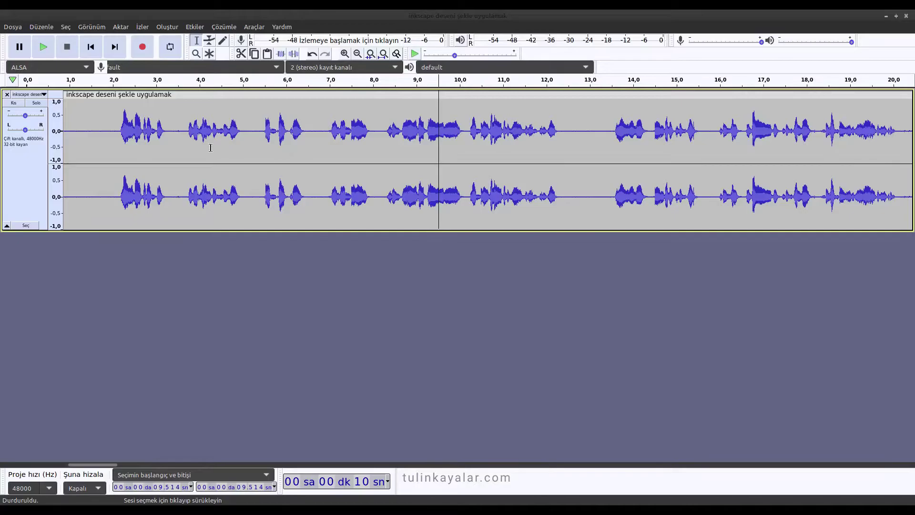
click(13, 27)
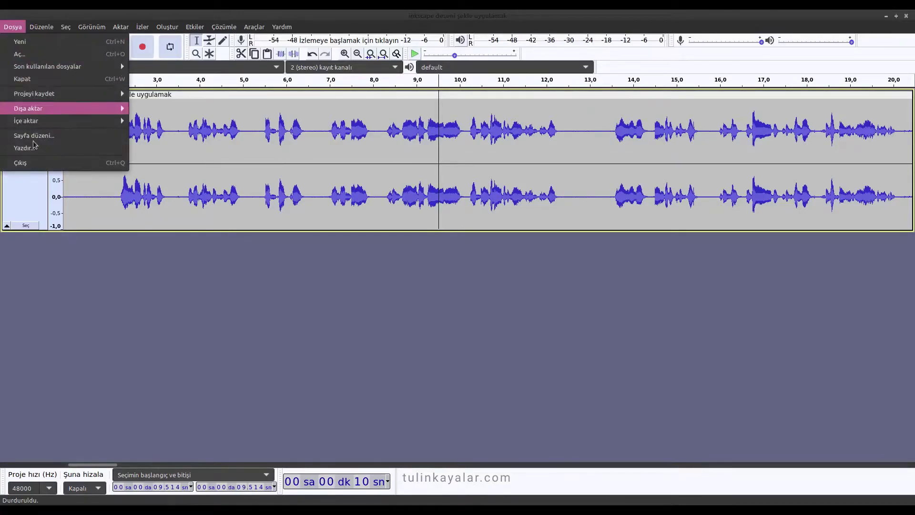
mouse_move(44, 113)
click(165, 113)
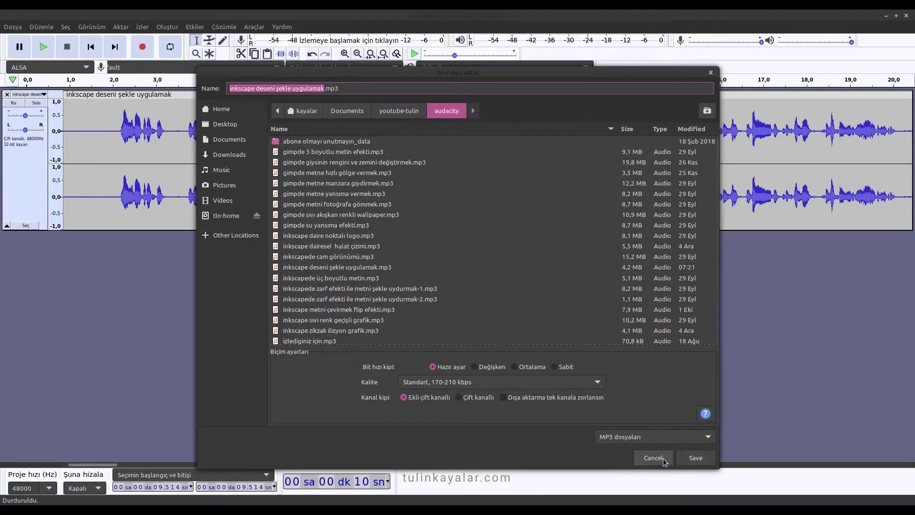
click(648, 455)
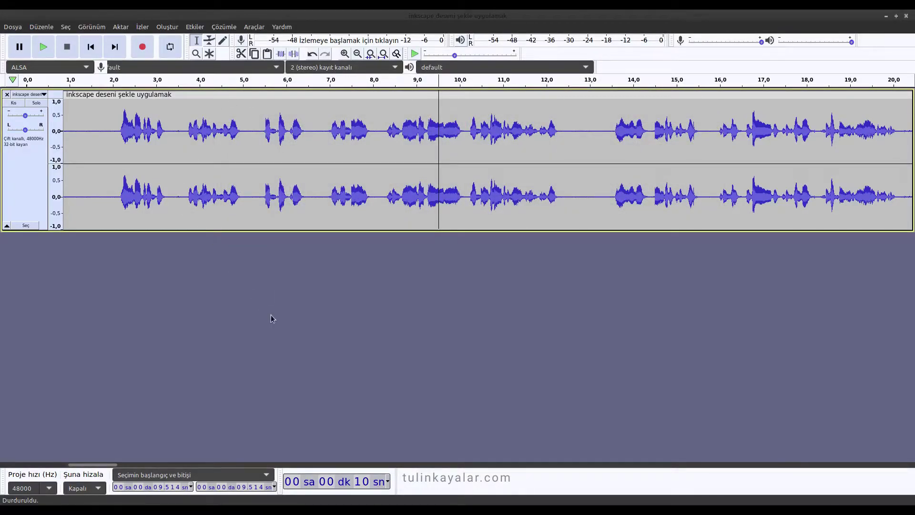
Step: Switch to Kdenlive, add "inkscape deseni şekle uygulamak.mp4" to the project bin and place it on tracks V1 and A1 near the timeline start
key(alt+Tab)
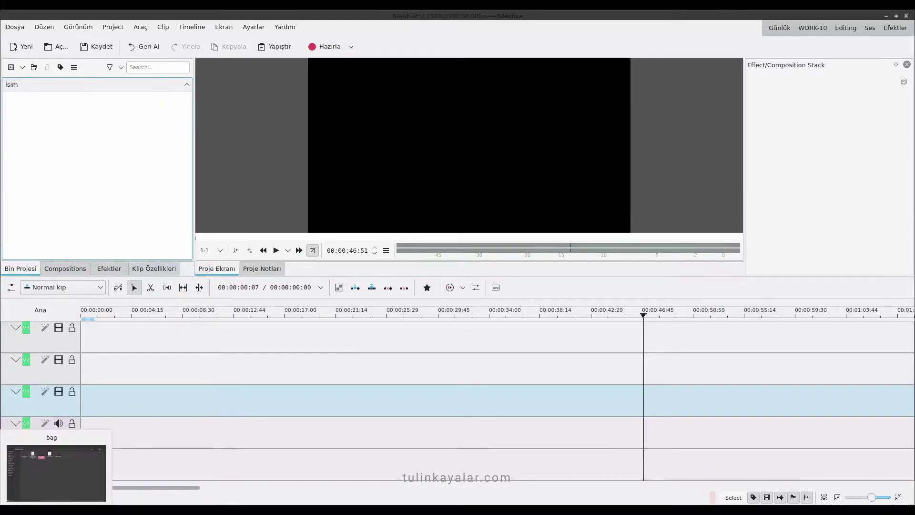
click(56, 476)
drag(404, 138, 48, 145)
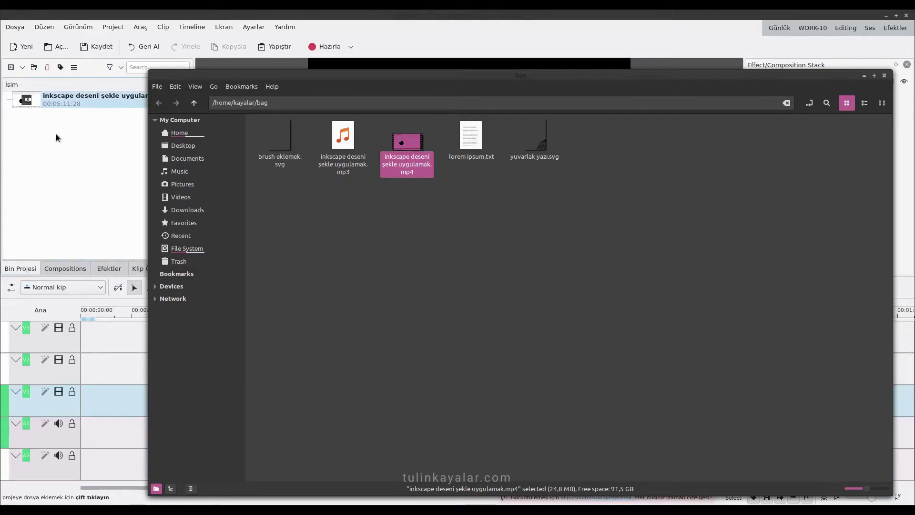
click(56, 135)
drag(80, 99, 171, 422)
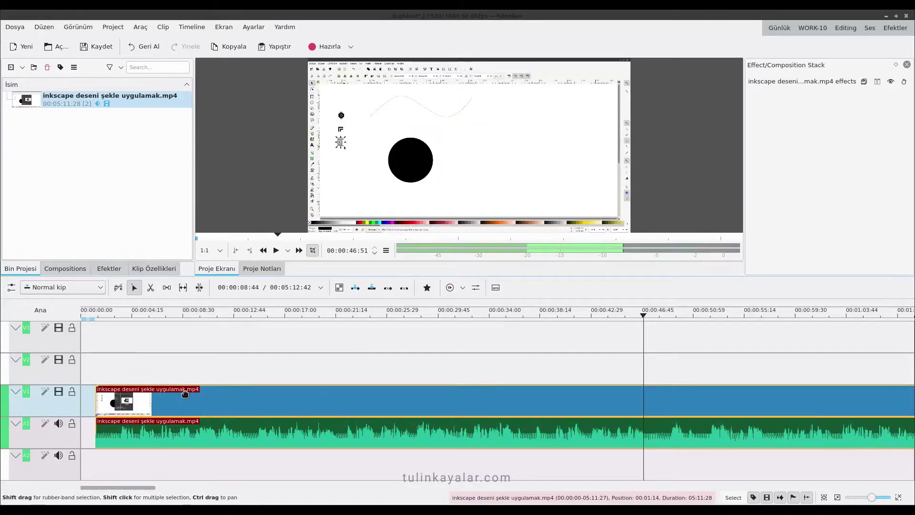
Step: Ungroup the "inkscape deseni şekle uygulamak.mp4" clip on the timeline and delete its audio part from track A1
right_click(201, 401)
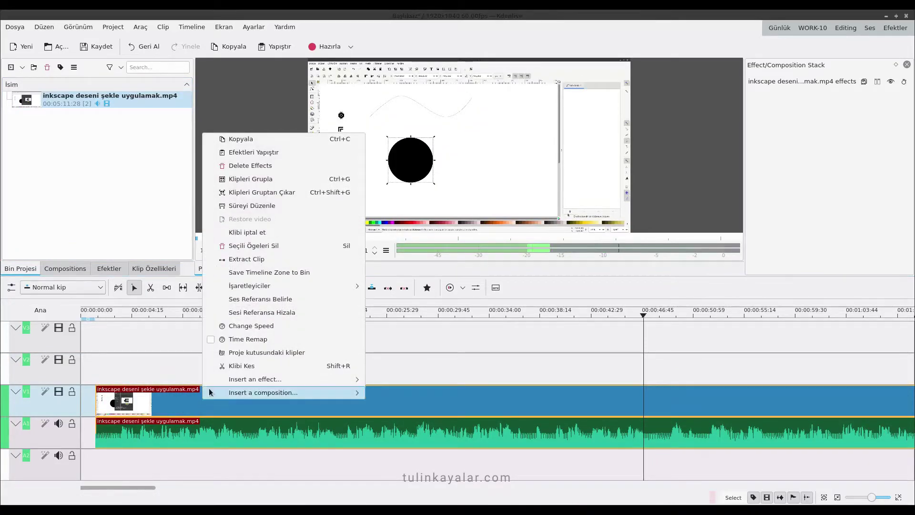
click(255, 191)
click(251, 361)
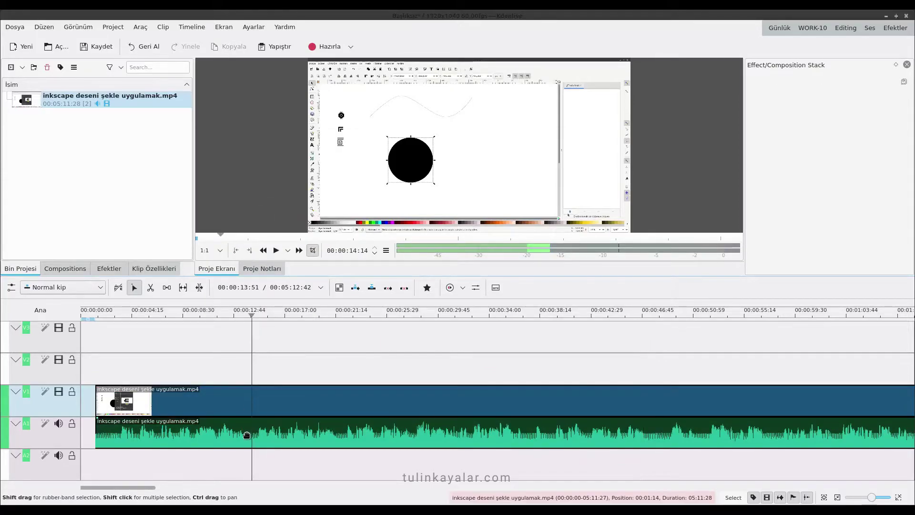
click(246, 435)
key(Delete)
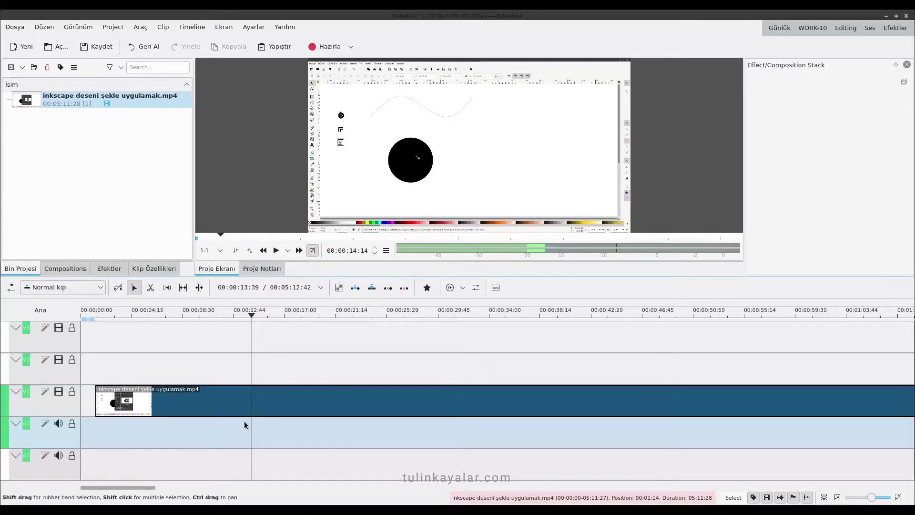
Step: Import "inkscape deseni şekle uygulamak.mp3" from the bag folder and place it on track A1, aligned with the start of the video clip
click(52, 510)
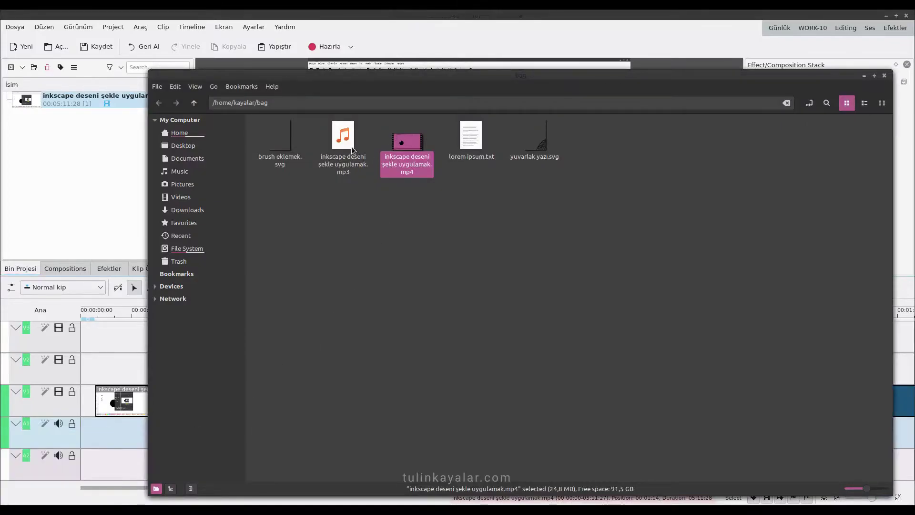
drag(344, 135, 67, 152)
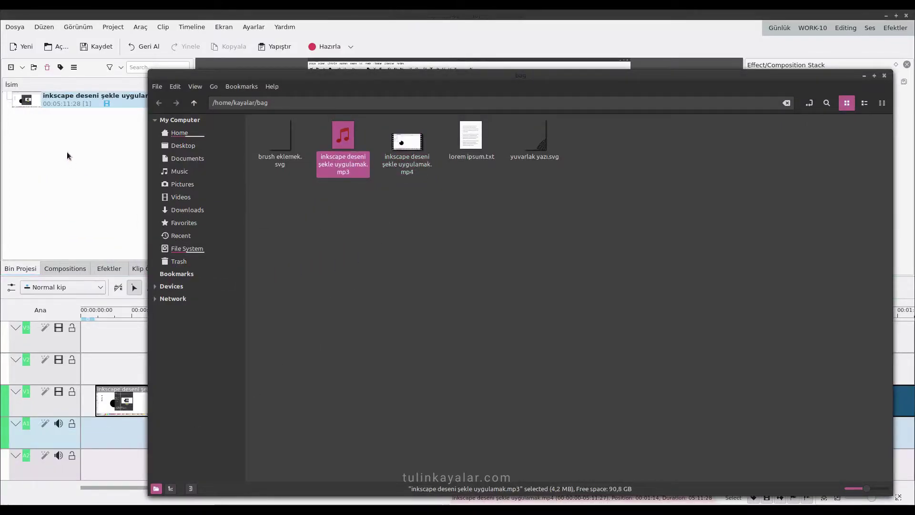
click(67, 150)
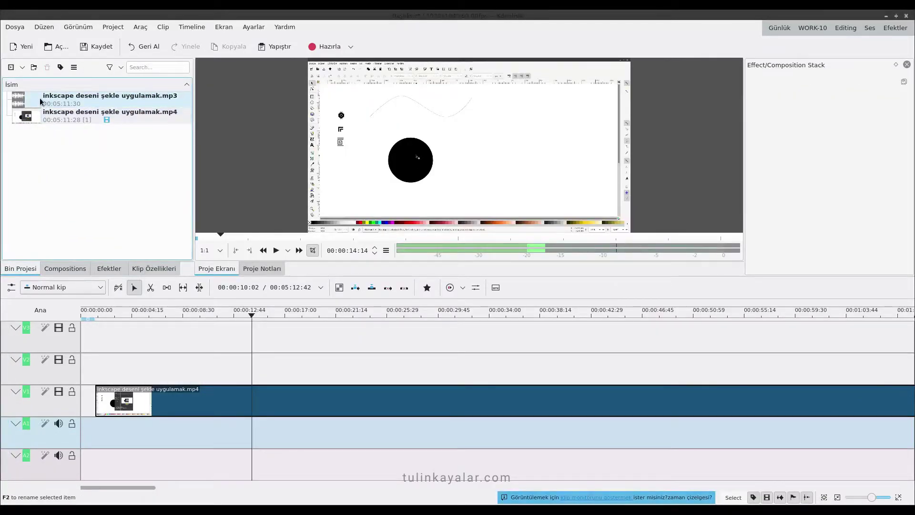
drag(21, 102, 130, 440)
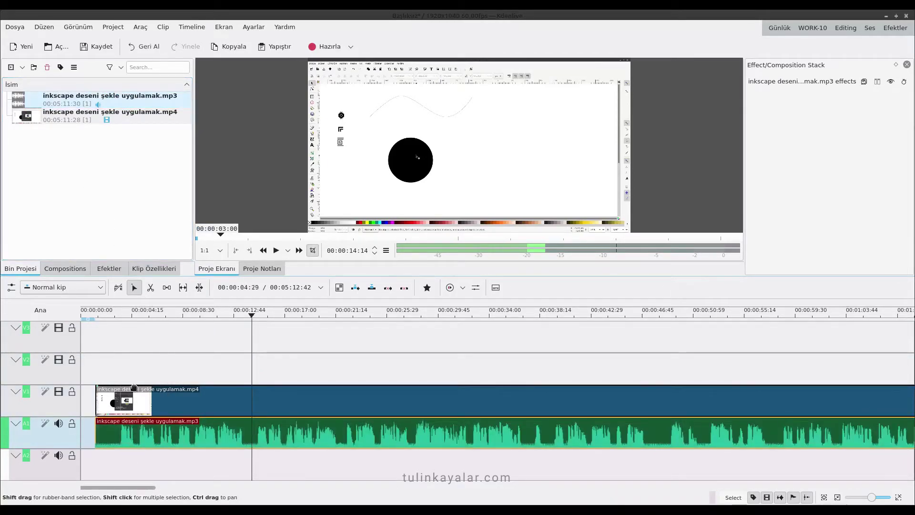
click(122, 315)
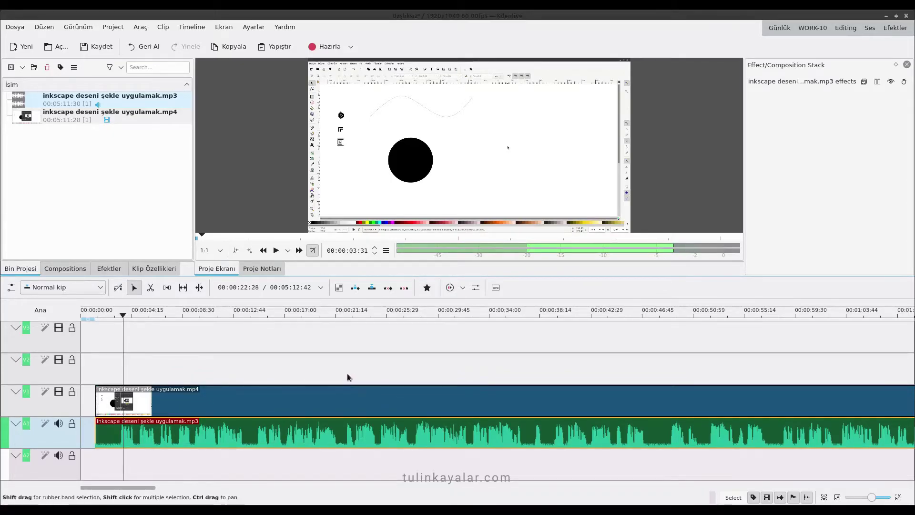
Step: Expand the Volume and Dynamics category of the audio effects and select the Sesi kapat effect
click(108, 268)
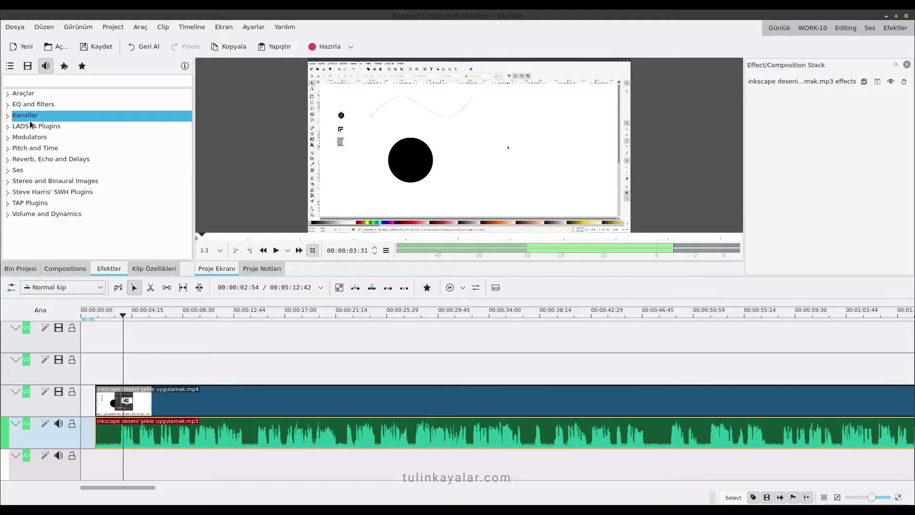
click(7, 214)
scroll(45, 220, down, 5)
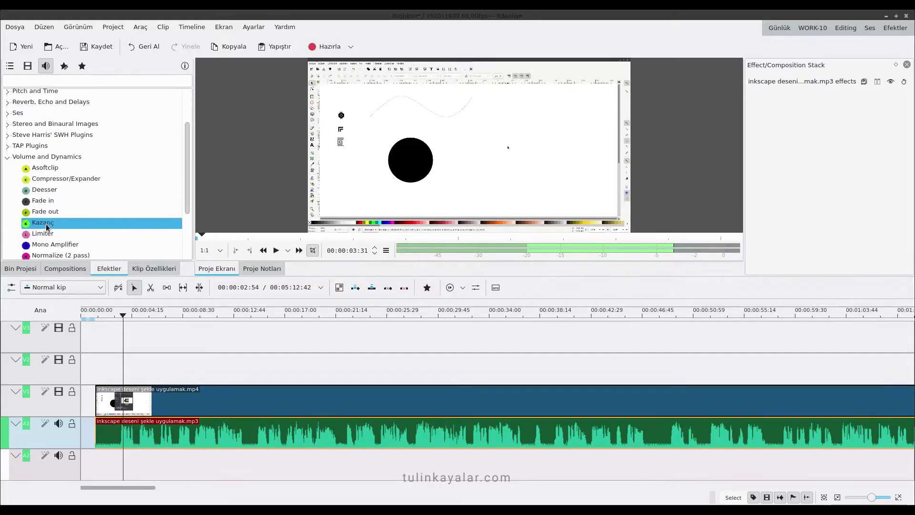
click(44, 212)
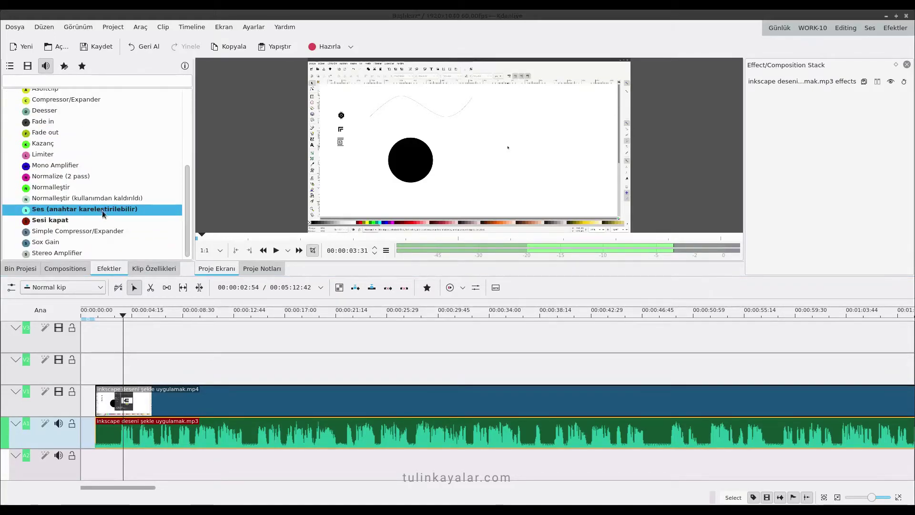
click(55, 219)
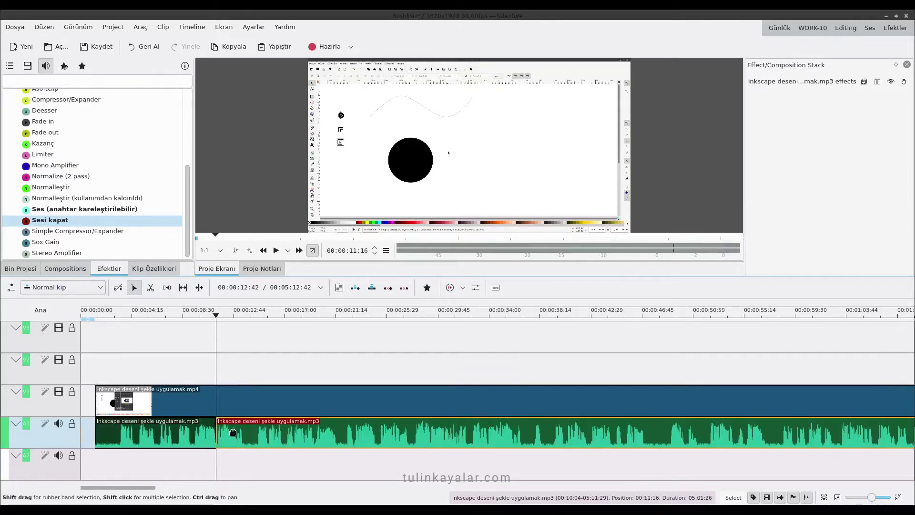
Step: Split the mp3 clip on track A1 at 00:00:11:16 and 00:00:13:48 to isolate a short segment
key(shift+r)
click(243, 323)
drag(243, 320, 246, 325)
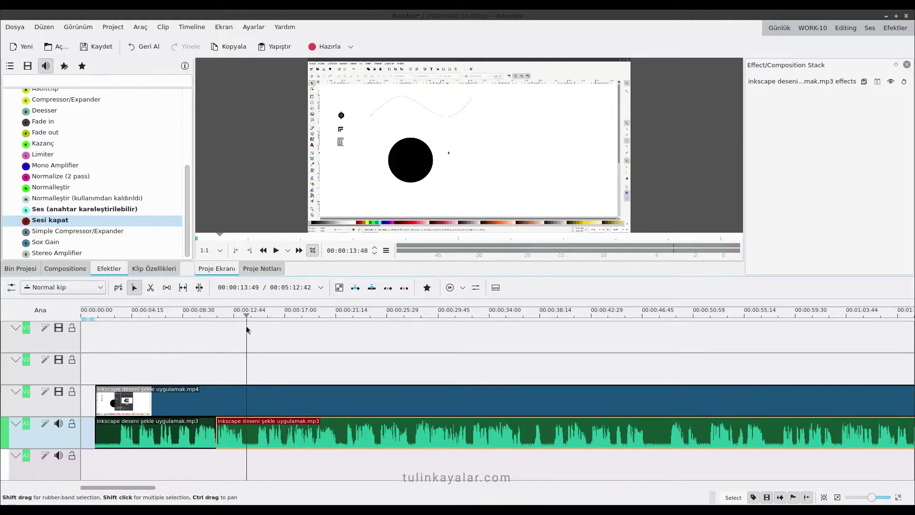
key(shift+r)
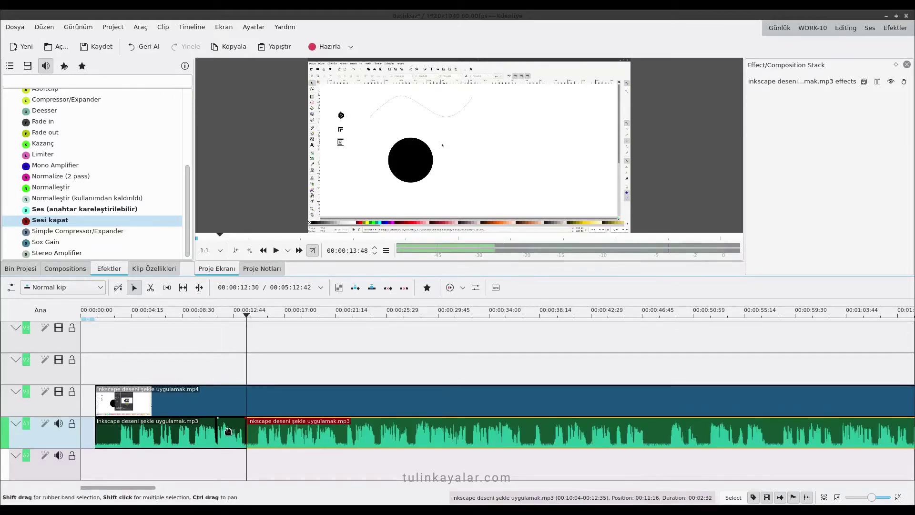
Step: Apply the Sesi kapat effect to the short audio segment between the two cuts and check playback around its start
click(230, 432)
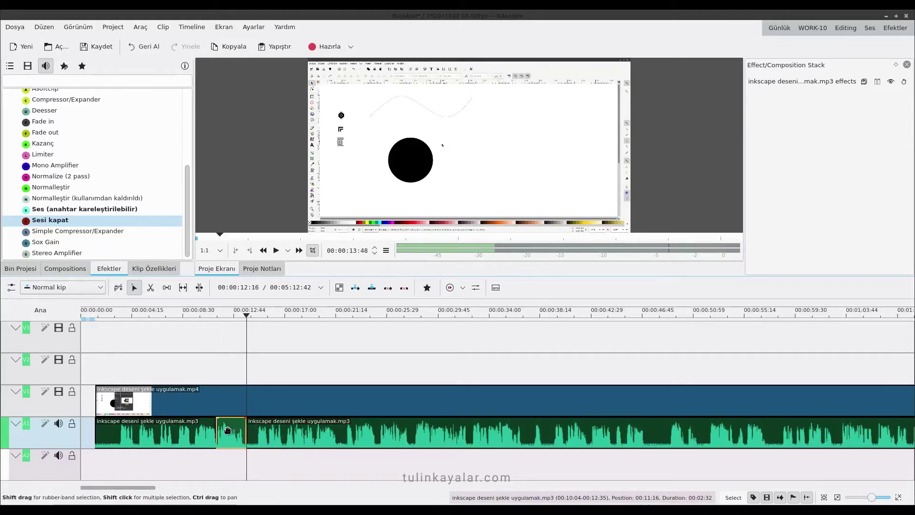
click(46, 222)
drag(225, 445, 225, 445)
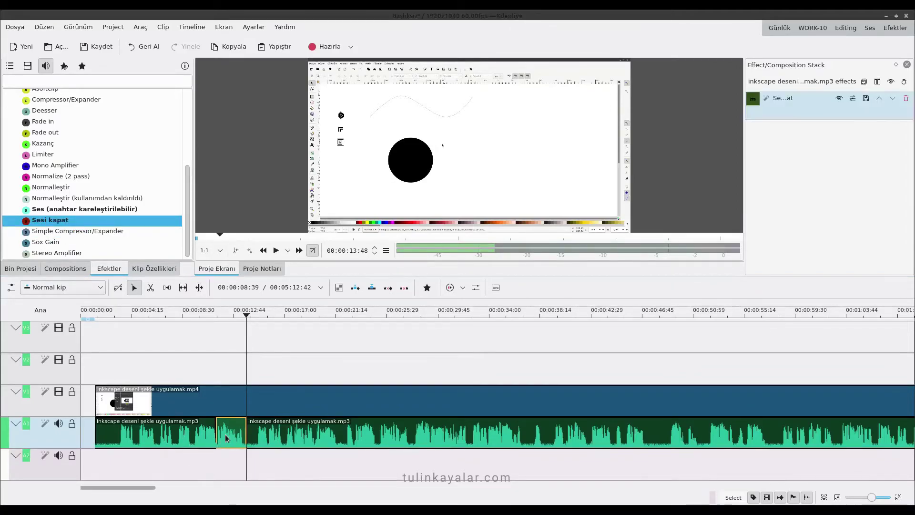
click(210, 315)
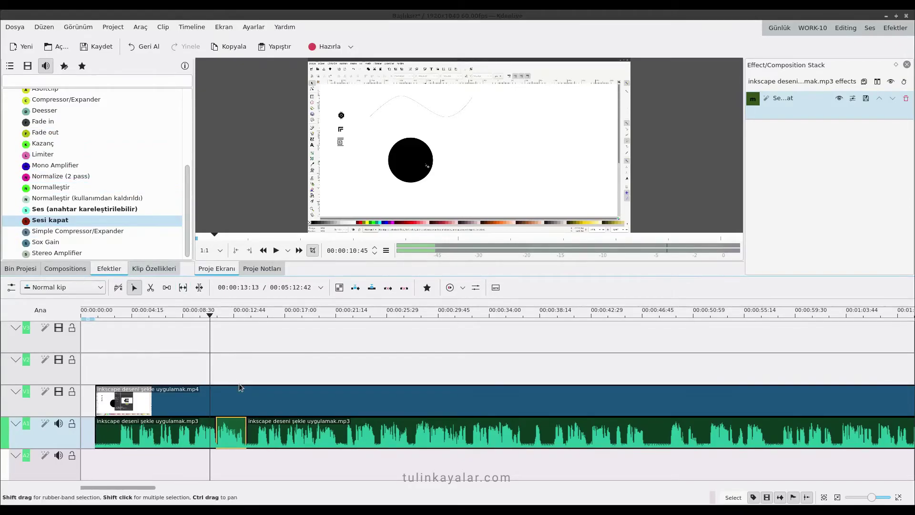
click(219, 320)
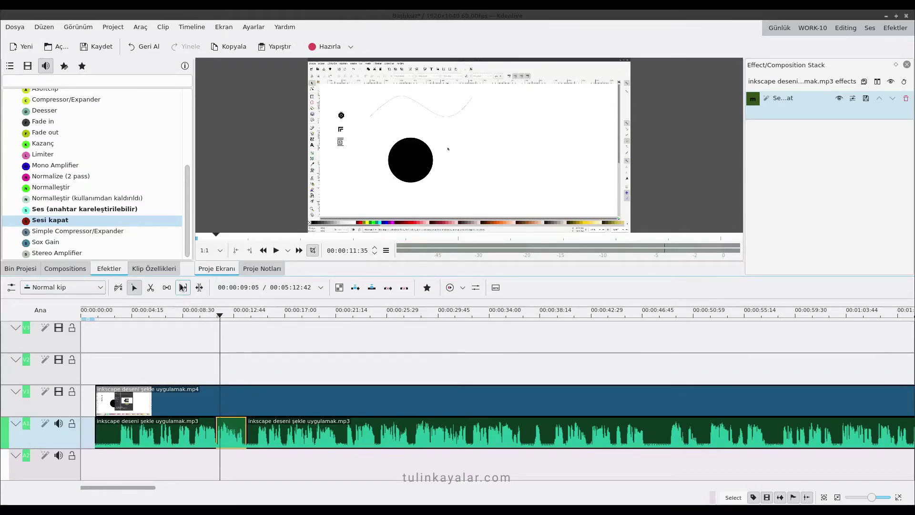
Step: Add Ses (anahtar kareleştirilebilir) to the long audio clip after the cuts, keyframe its gain to 24 dB at 00:00:35:12, and remove the effect
click(94, 210)
drag(82, 211, 356, 441)
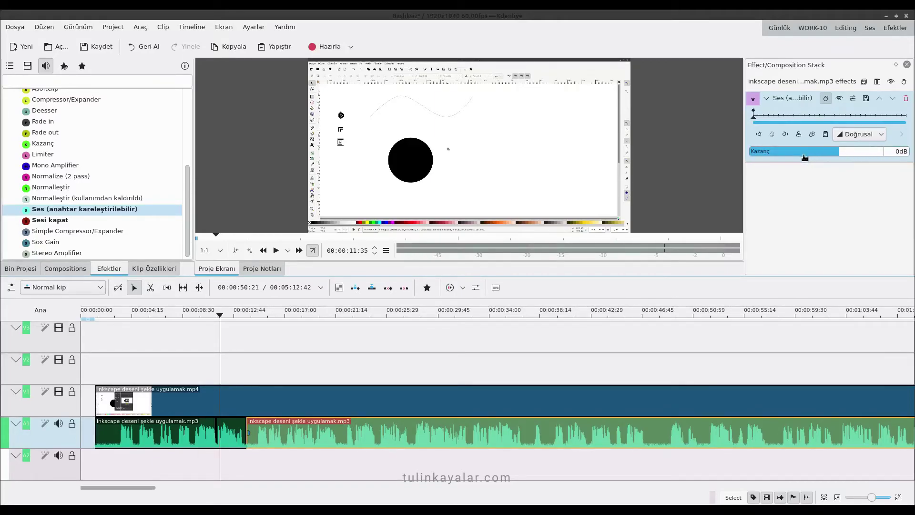
click(763, 118)
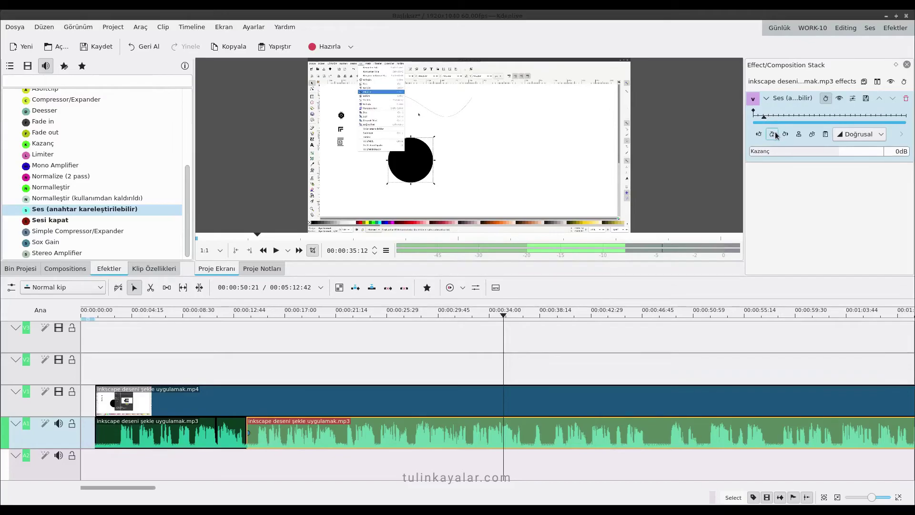
click(773, 135)
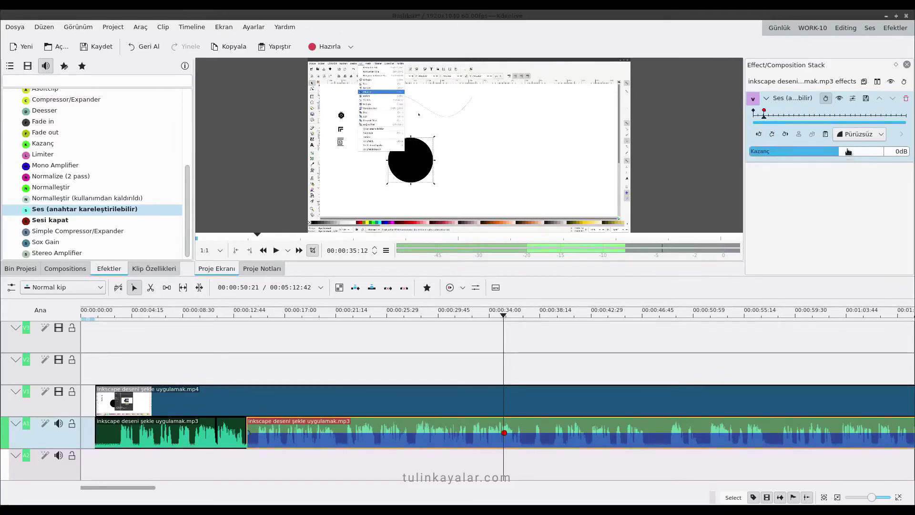
mouse_move(848, 152)
mouse_down()
mouse_move(876, 155)
mouse_move(781, 154)
mouse_move(865, 154)
mouse_up()
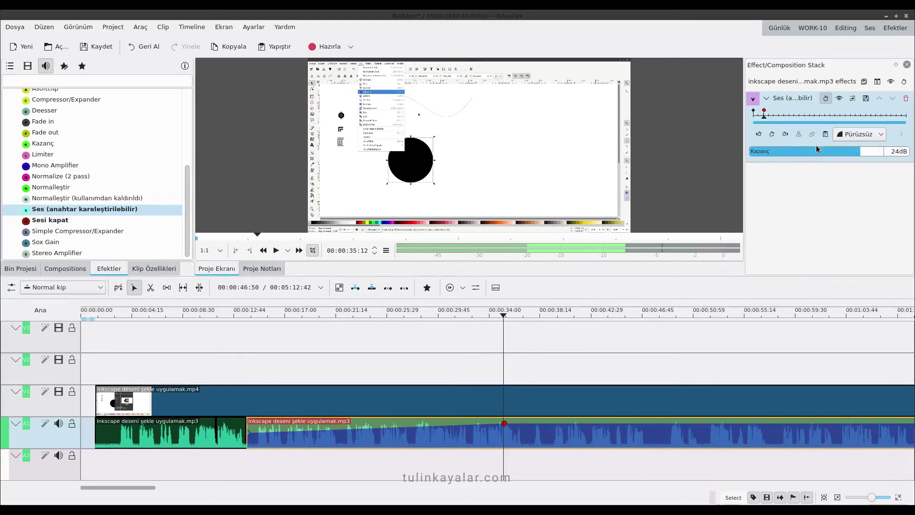
click(906, 98)
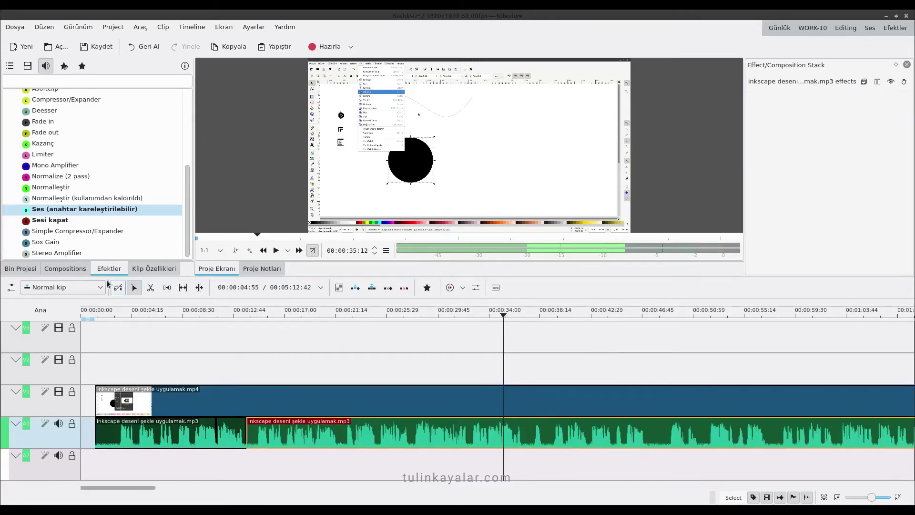
Step: Apply the Kazanç effect to the long audio clip after the cuts, raise it to 336%, and remove the effect
click(70, 209)
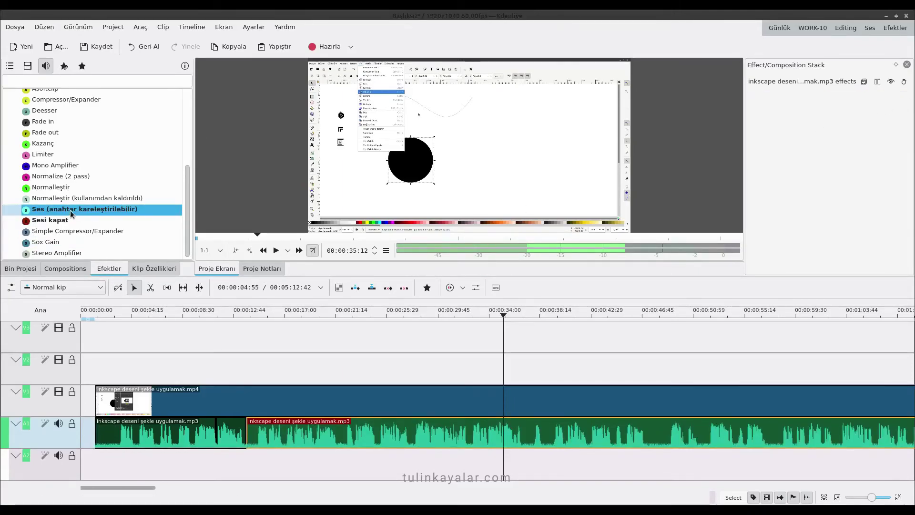
click(59, 189)
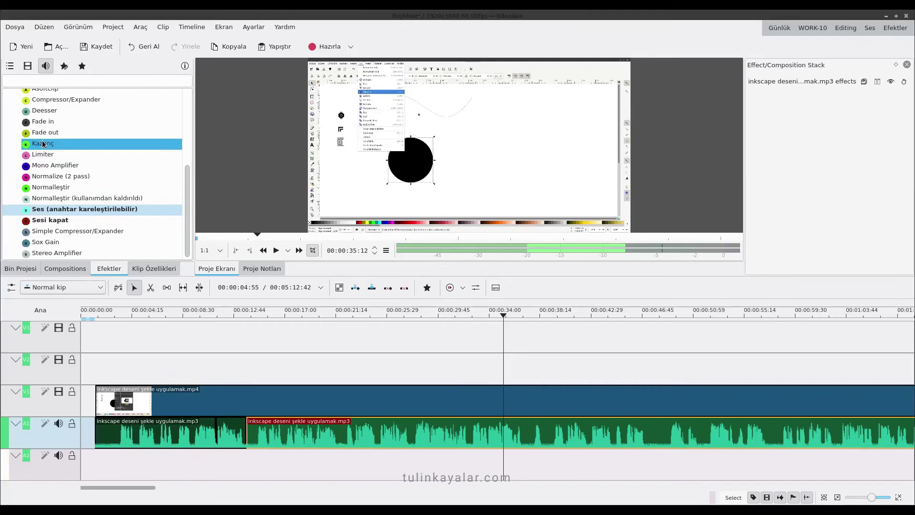
drag(43, 145, 354, 438)
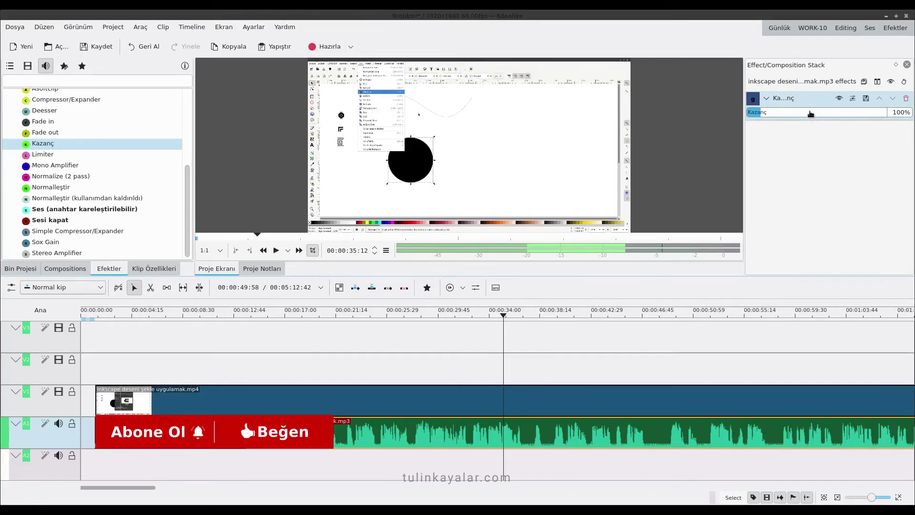
mouse_move(807, 114)
mouse_down()
mouse_move(829, 114)
mouse_move(794, 113)
mouse_up()
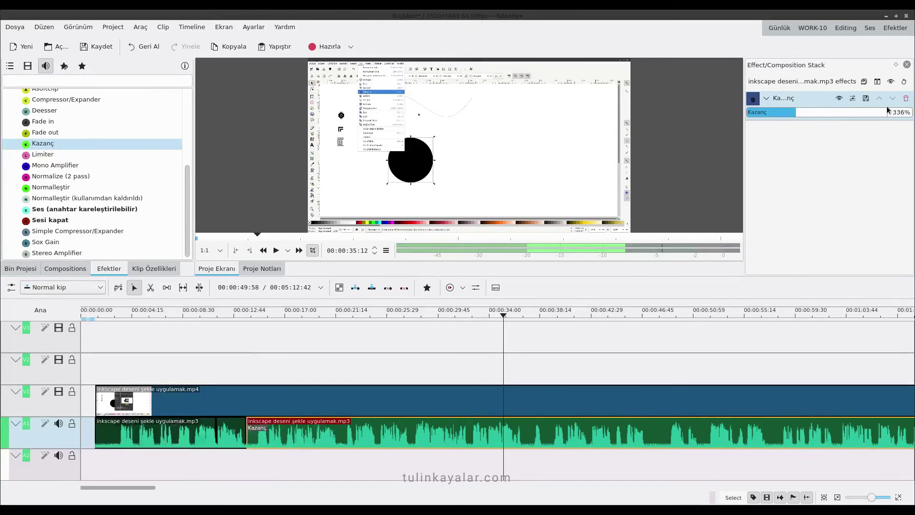
click(904, 100)
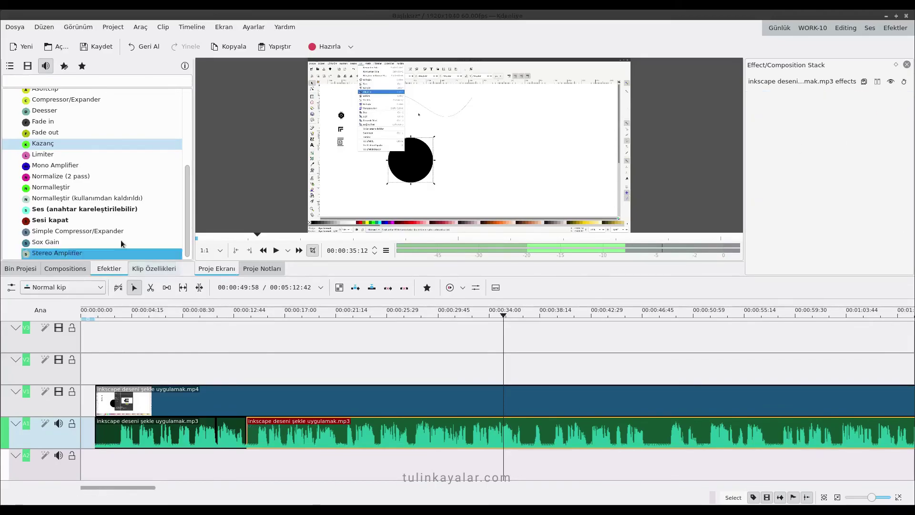
Step: Add a 00:00:02:42 Fade in and a 00:00:03:00 Fade out to the long audio clip after the cuts on A1
drag(44, 130, 280, 423)
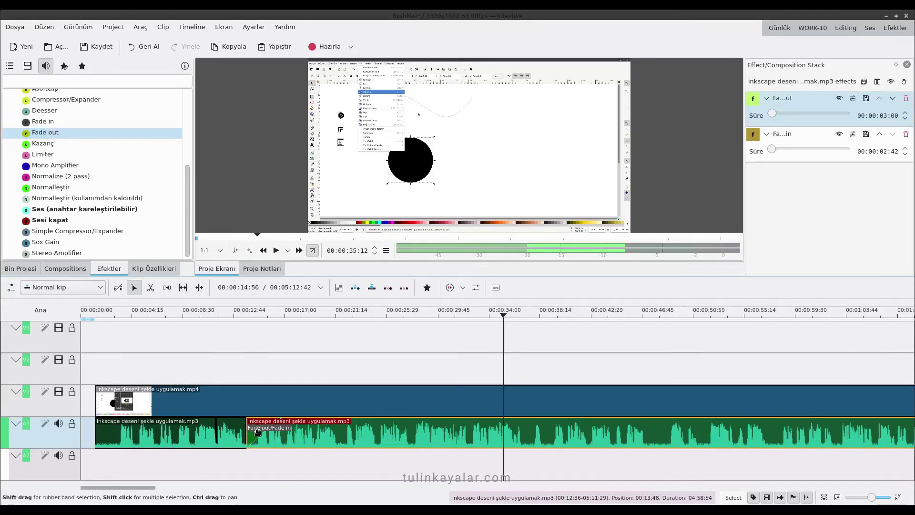
scroll(254, 445, up, 2)
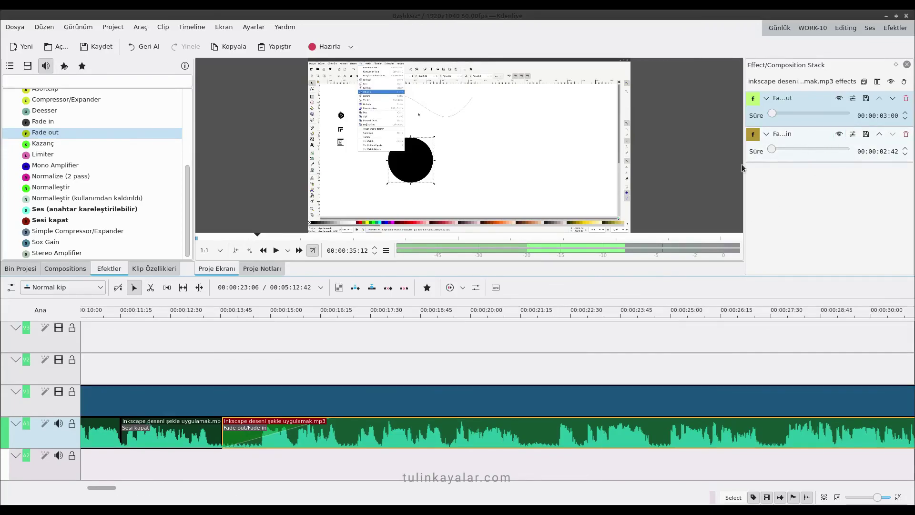
scroll(330, 373, down, 2)
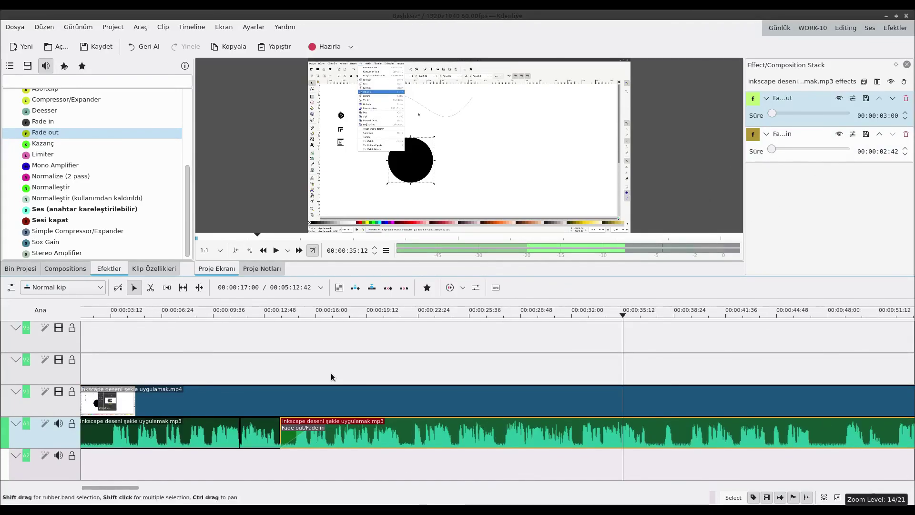